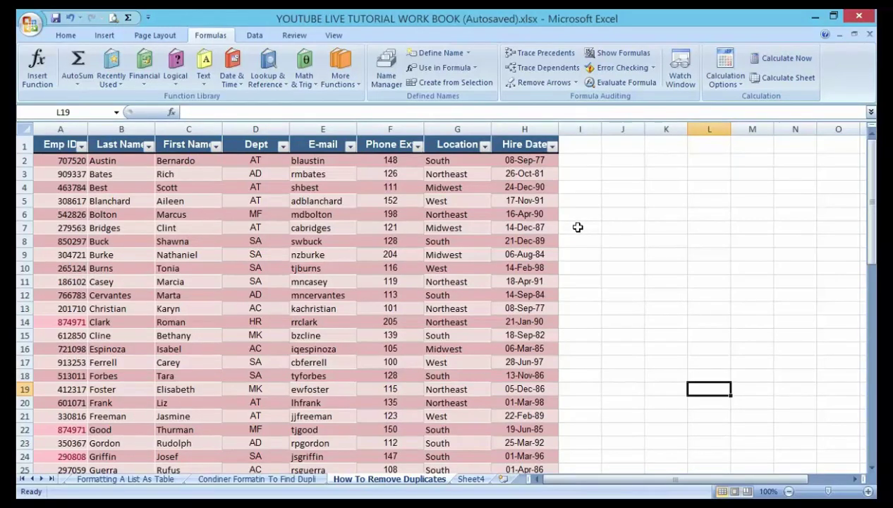
Step: Set up Remove Duplicates from the employee table's design tools so that only the Emp ID column is compared, with headers included
click(578, 227)
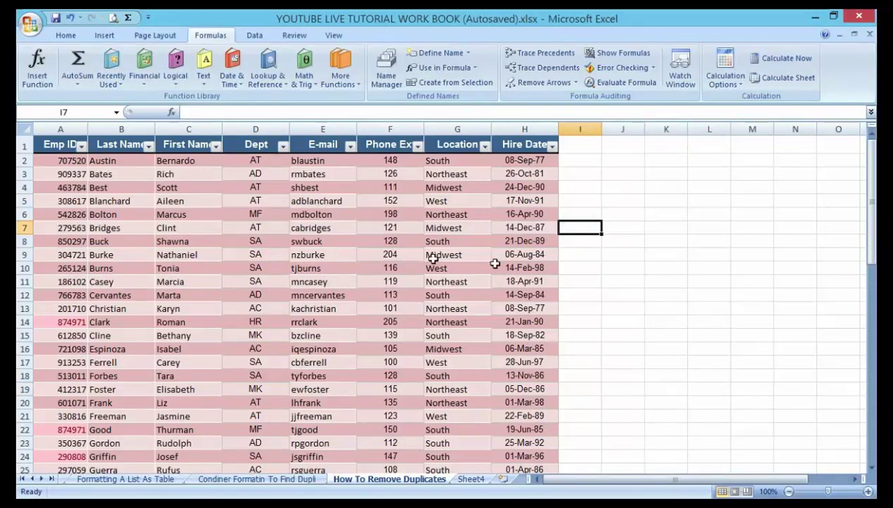
click(70, 224)
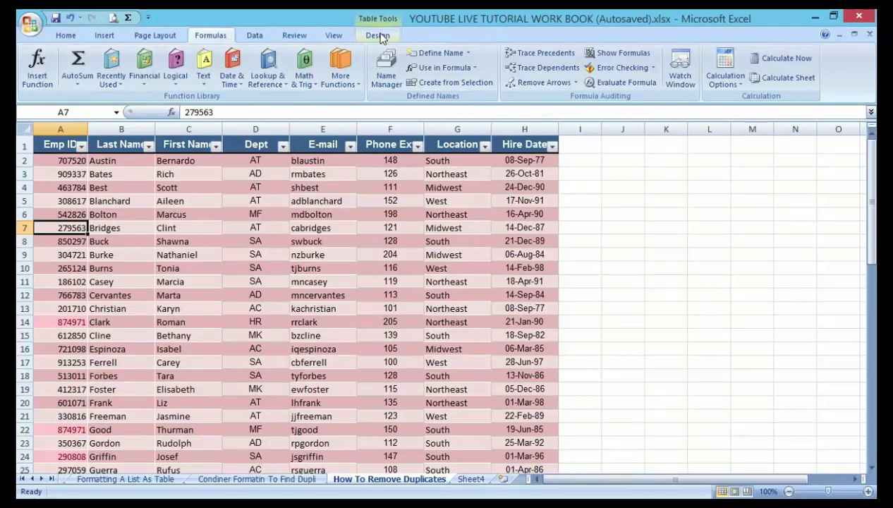
click(381, 37)
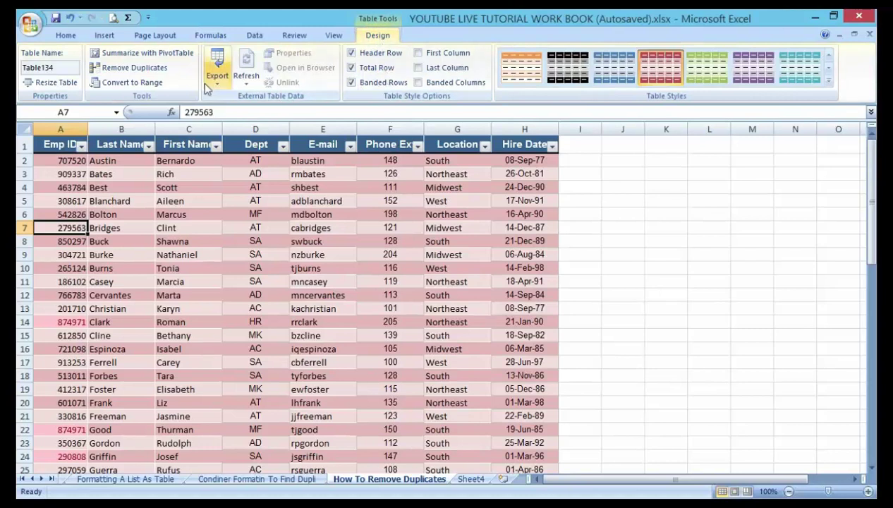
click(134, 67)
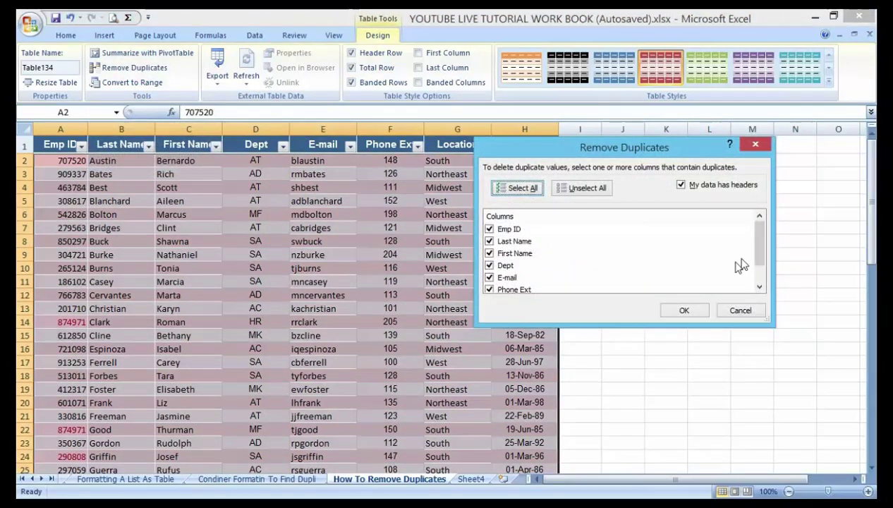
mouse_move(759, 243)
mouse_down()
mouse_move(757, 256)
mouse_move(756, 233)
mouse_move(762, 259)
mouse_move(766, 238)
mouse_up()
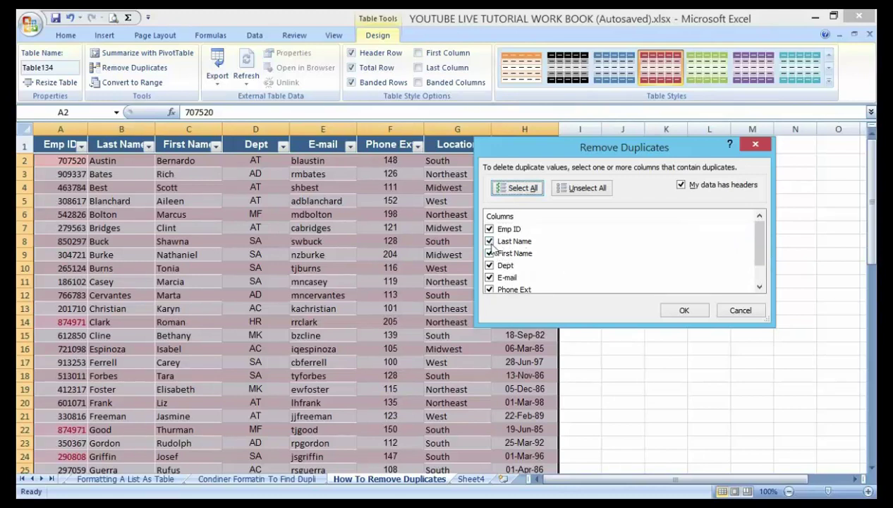
click(488, 240)
click(489, 253)
scroll(520, 262, down, 1)
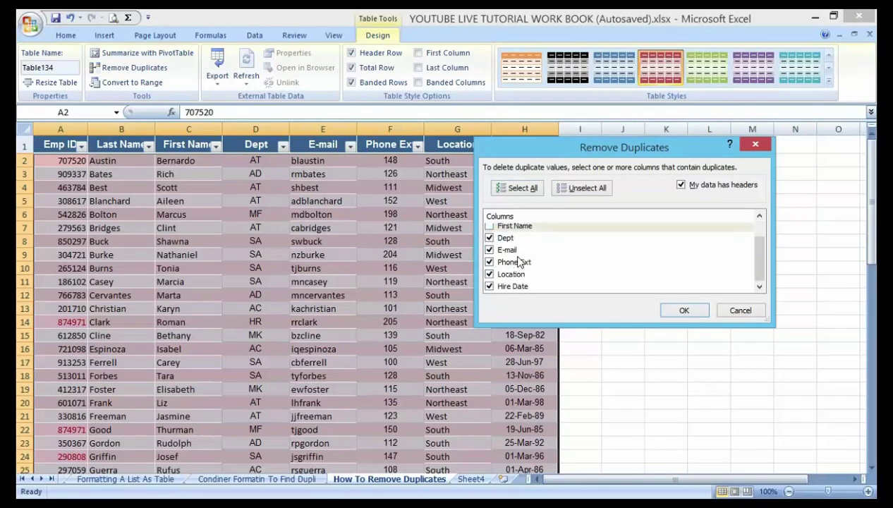
click(490, 238)
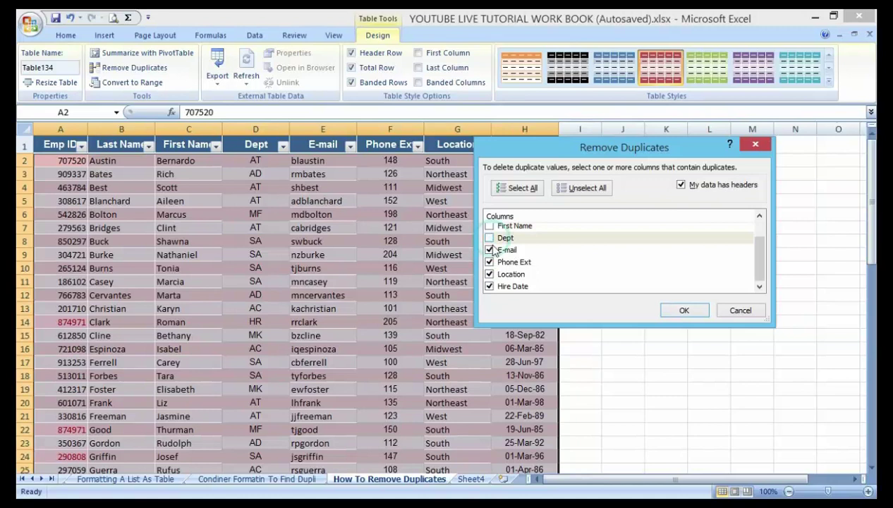
click(490, 250)
click(490, 262)
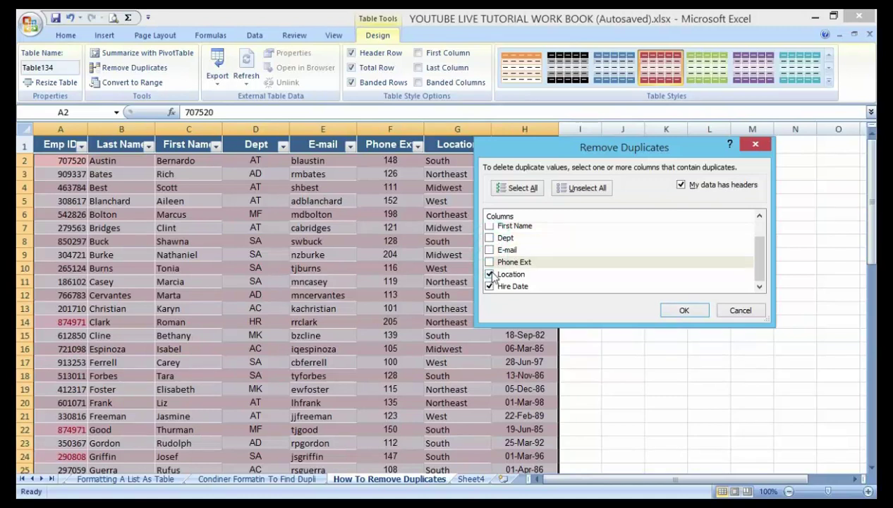
click(490, 274)
click(490, 285)
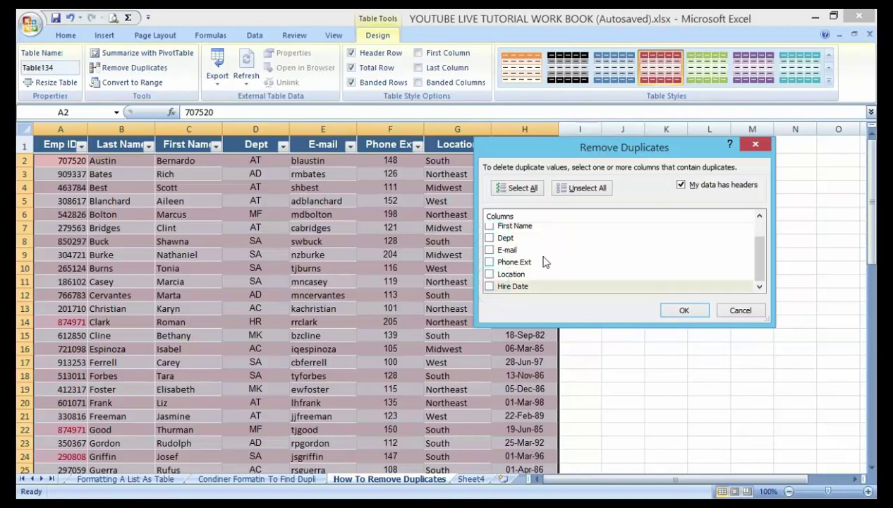
scroll(543, 262, up, 1)
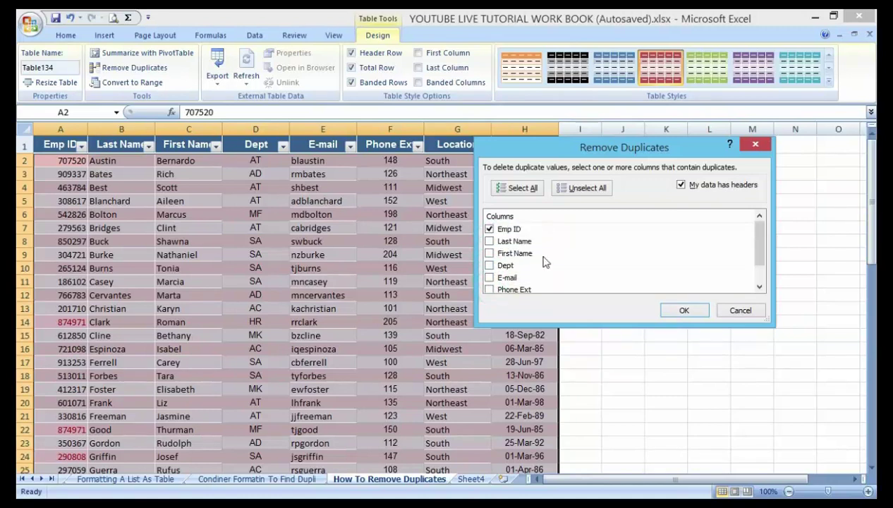
Step: Remove the rows with duplicate Emp ID values and check the remaining records down to the Total row
click(682, 311)
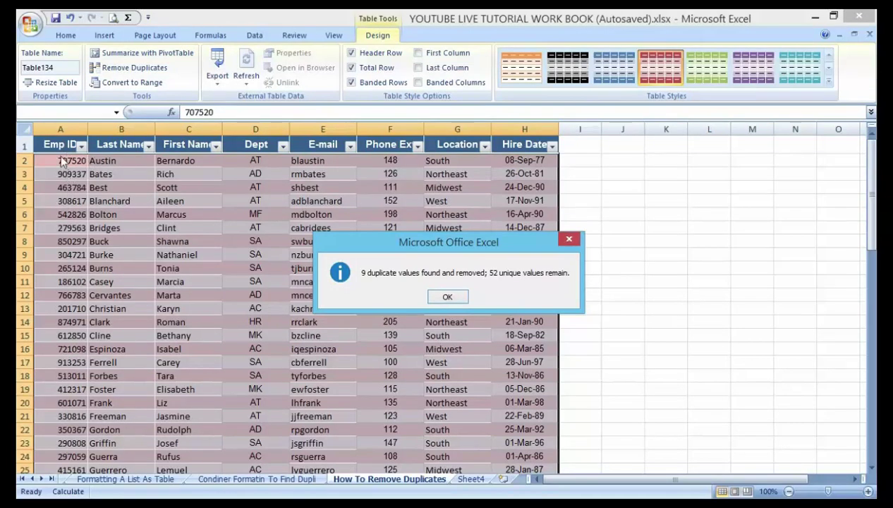
click(433, 296)
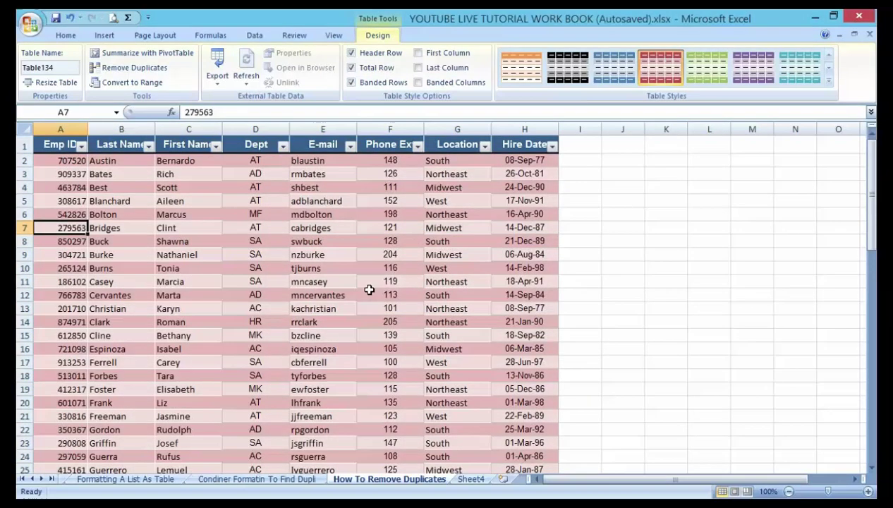
scroll(369, 290, down, 7)
scroll(369, 289, down, 3)
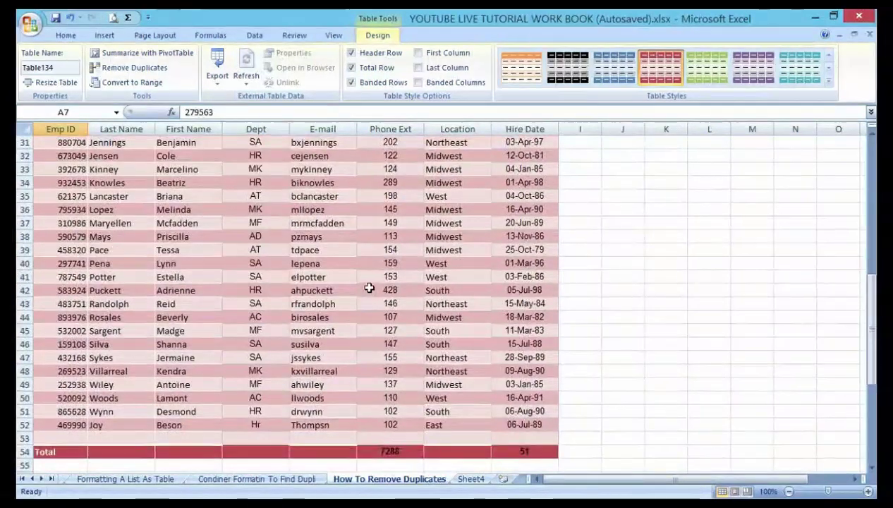
scroll(367, 286, up, 7)
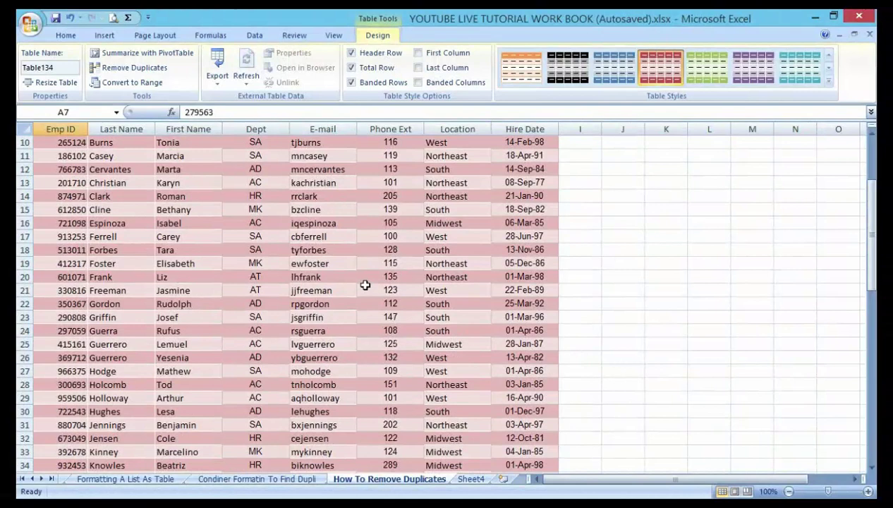
click(624, 198)
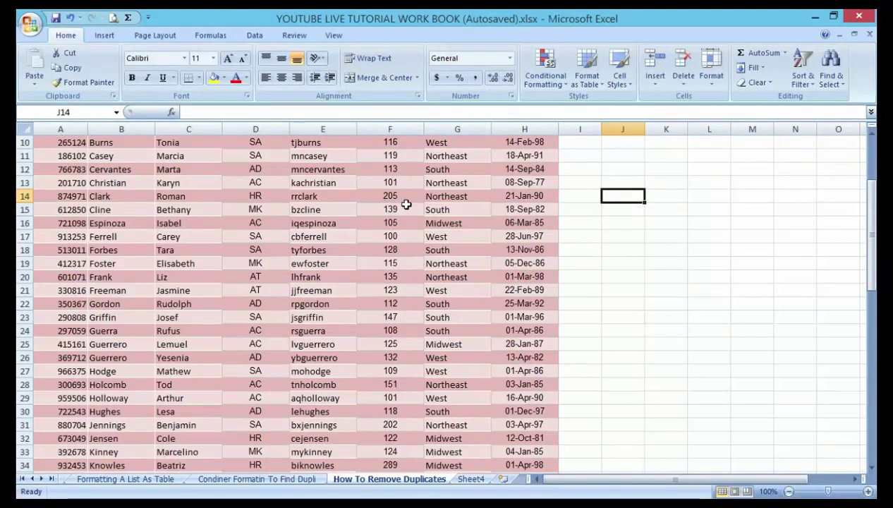
scroll(406, 204, up, 2)
scroll(407, 202, up, 1)
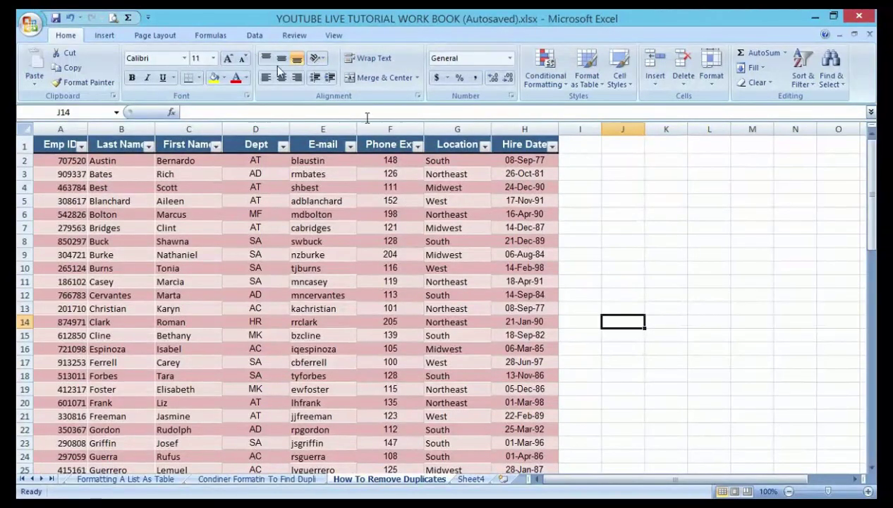
Step: Undo the duplicate removal in the employee table
click(69, 18)
click(69, 18)
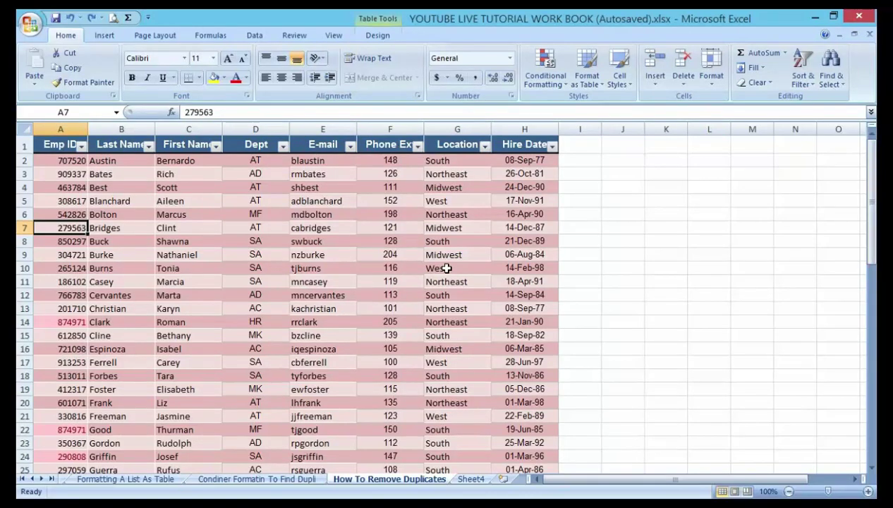
Step: Set up Remove Duplicates from the data tools for the employee table, leaving Emp ID as the only column compared
click(110, 213)
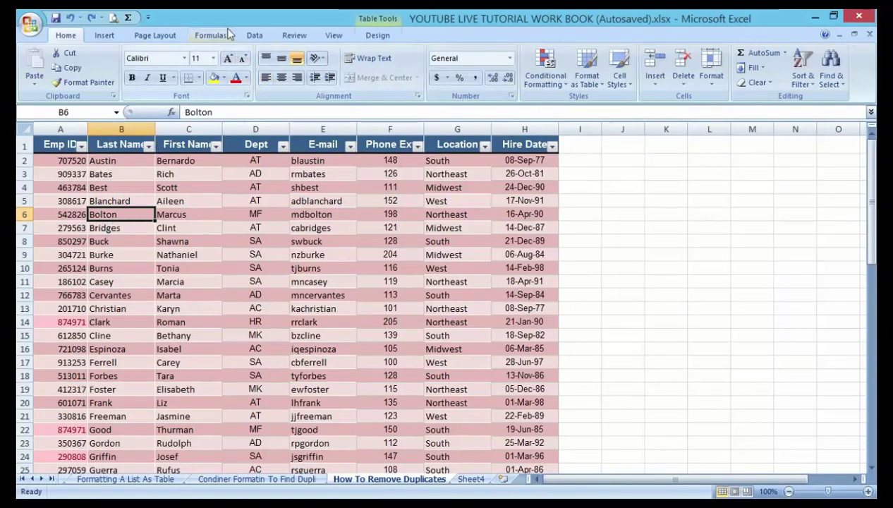
click(254, 35)
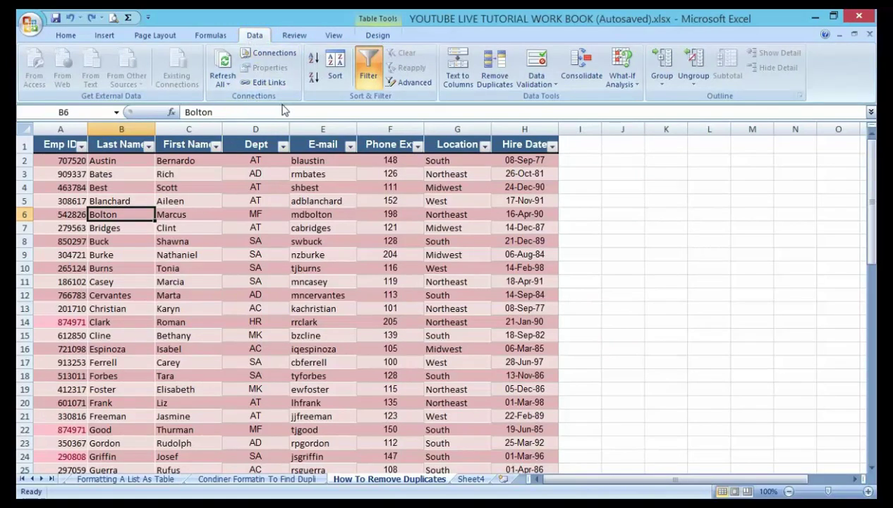
click(498, 66)
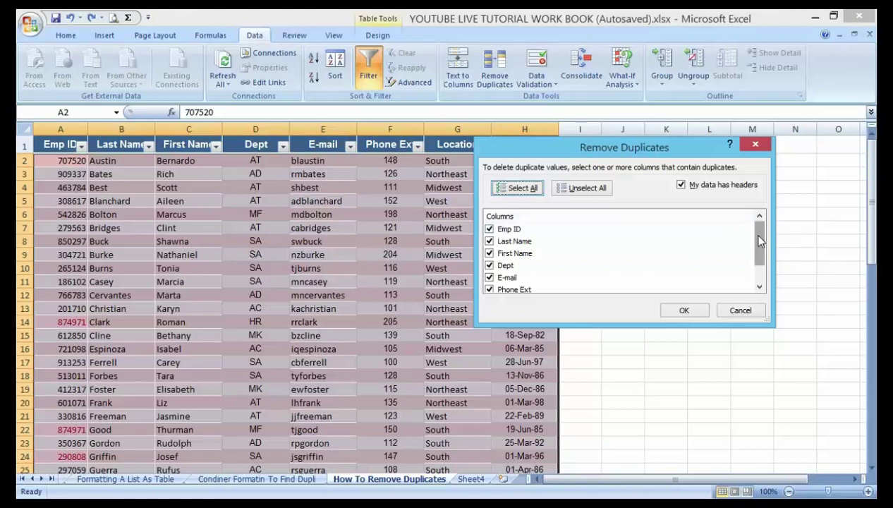
drag(760, 241, 760, 256)
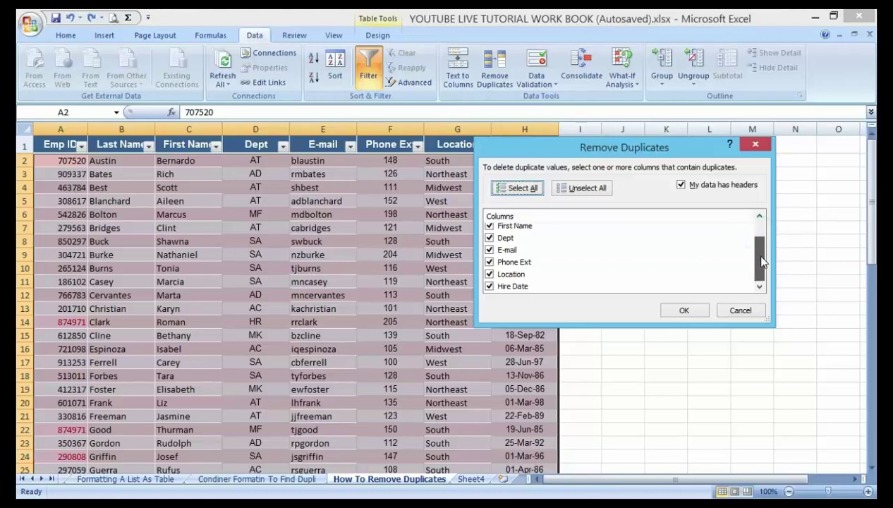
click(489, 286)
click(489, 274)
click(489, 262)
click(489, 251)
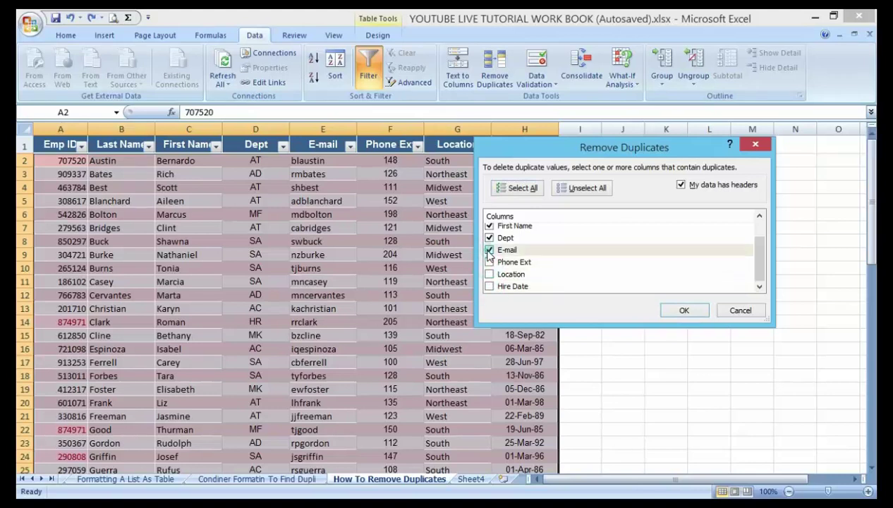
click(489, 238)
scroll(491, 240, up, 1)
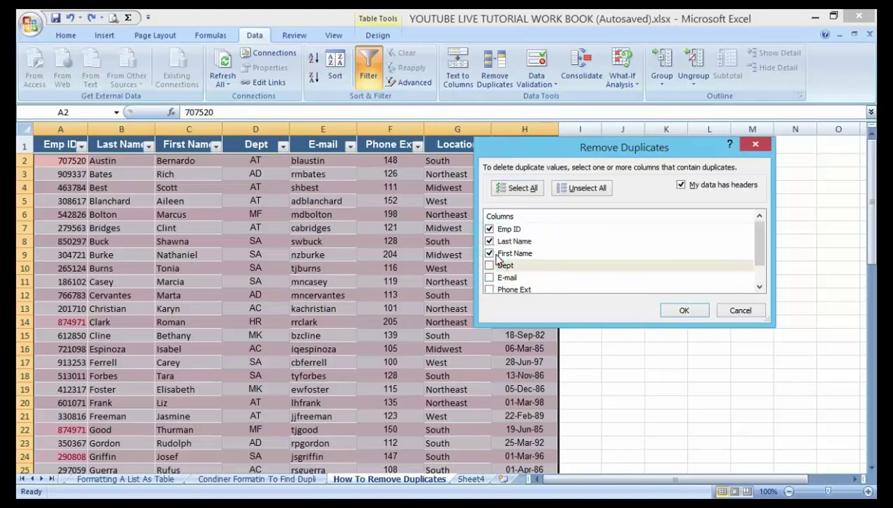
click(490, 253)
click(488, 241)
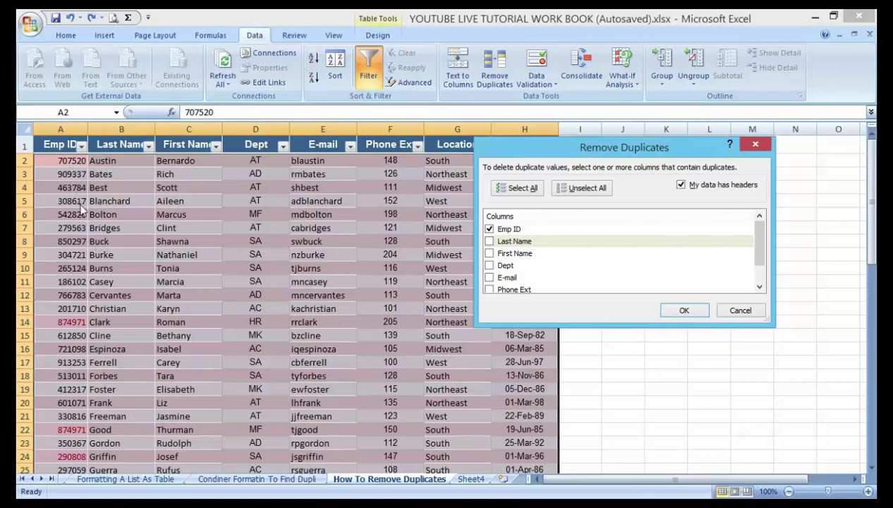
Step: Run the duplicate removal on Emp ID, dismiss the summary and look over the remaining employee records
click(682, 311)
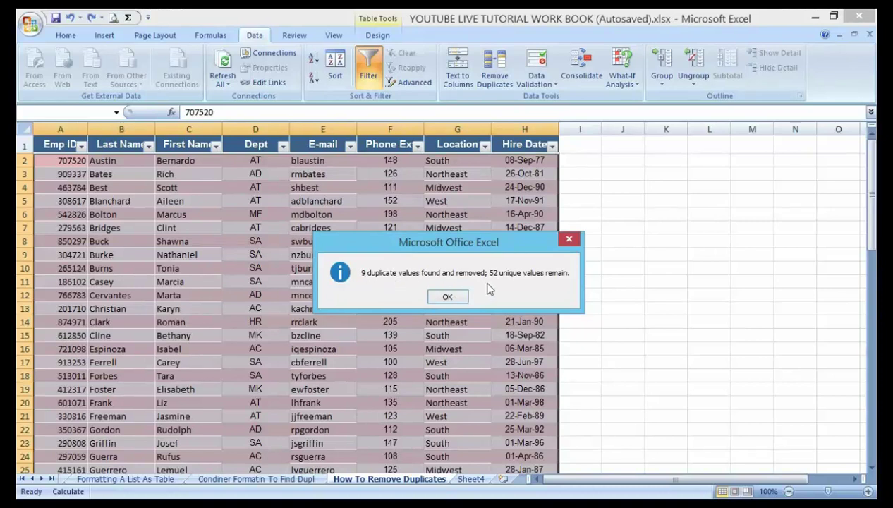
click(442, 299)
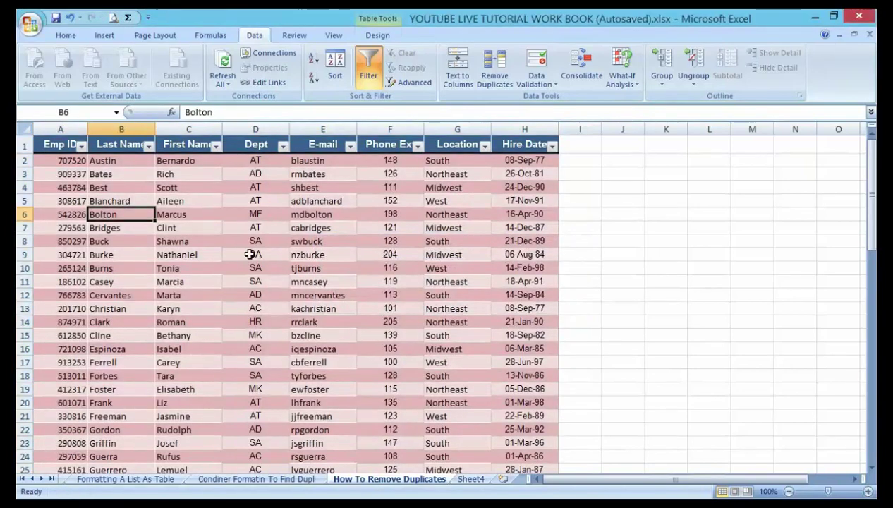
scroll(222, 247, down, 5)
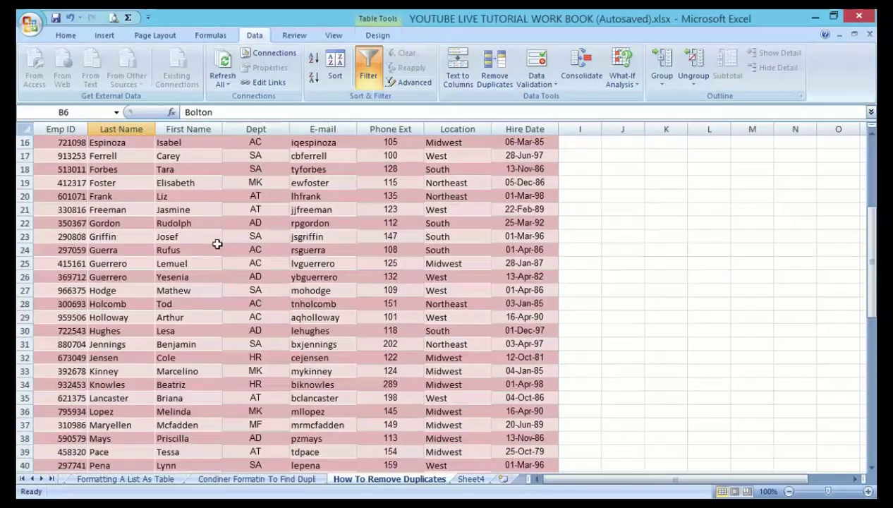